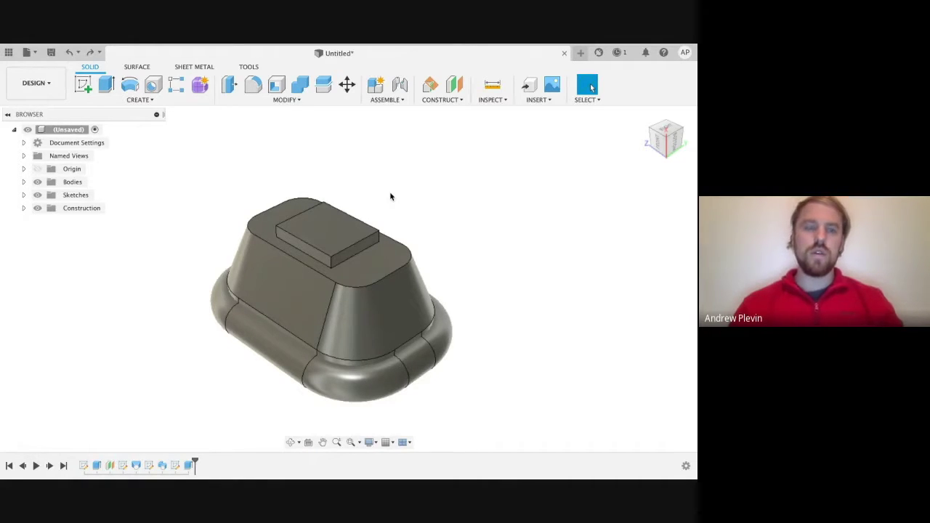
- Start a sketch on the top block's front face, viewed straight from FRONT and zoomed in
{"action": "left_click", "coordinate": [84, 85]}
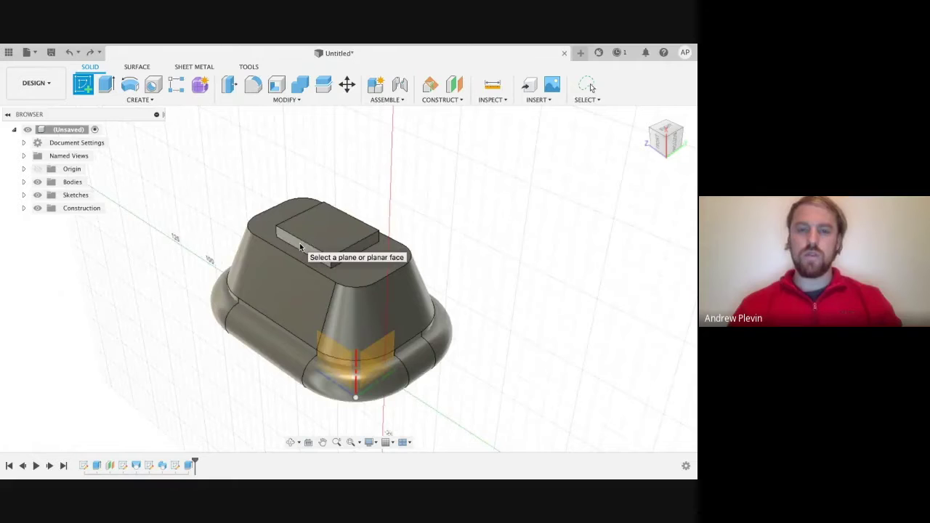
{"action": "left_click", "coordinate": [299, 245]}
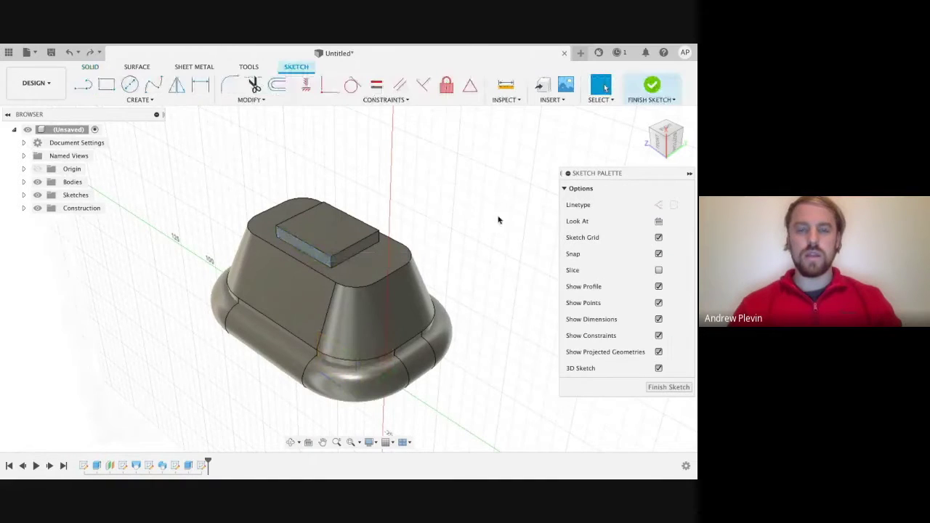
{"action": "left_click", "coordinate": [660, 145]}
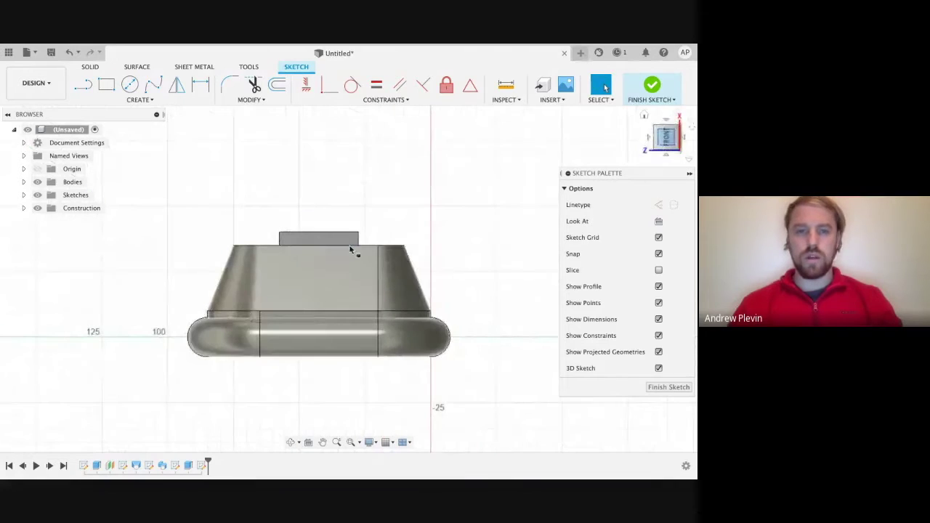
{"action": "scroll", "coordinate": [350, 249], "scroll_direction": "up", "scroll_amount": 3}
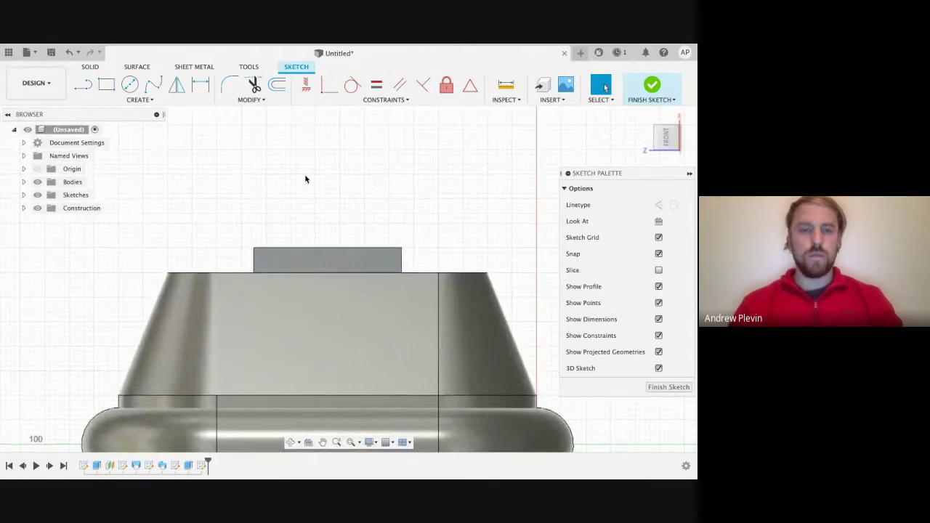
- Draw a 5 mm vertical line up from the block's top edge and set it to Construction linetype
{"action": "left_click", "coordinate": [87, 91]}
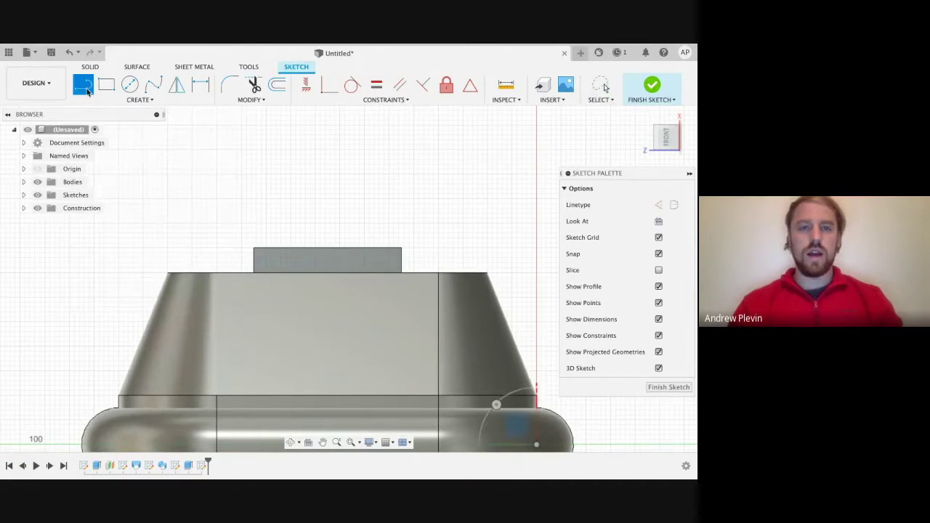
{"action": "left_click", "coordinate": [327, 248]}
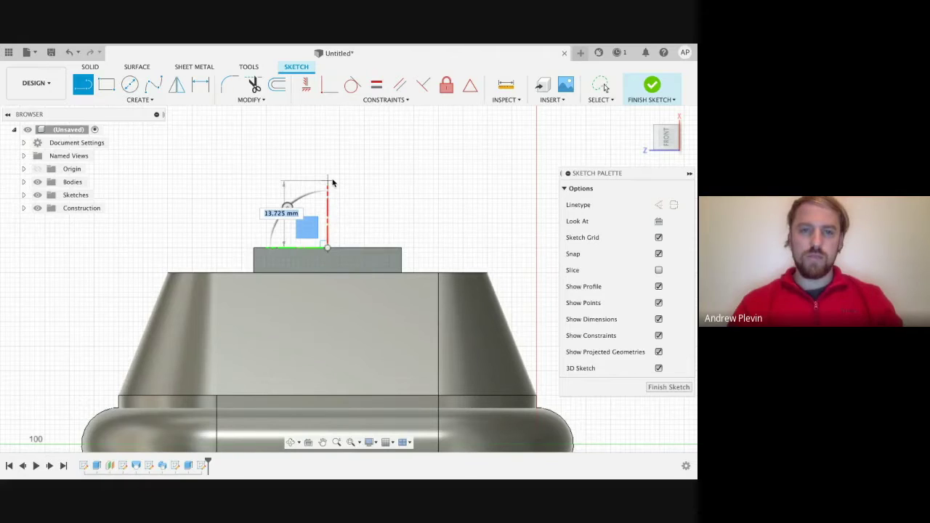
{"action": "type", "text": "5"}
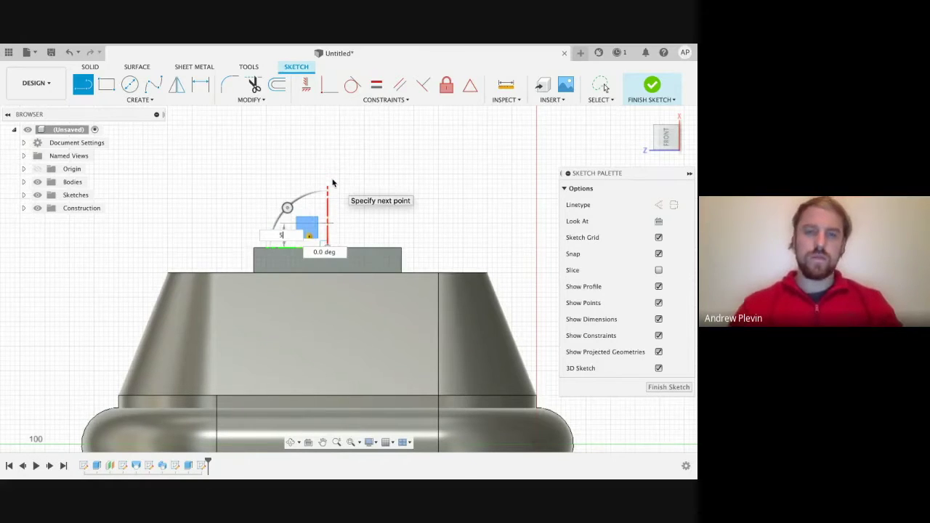
{"action": "key", "text": "Return"}
{"action": "key", "text": "Escape"}
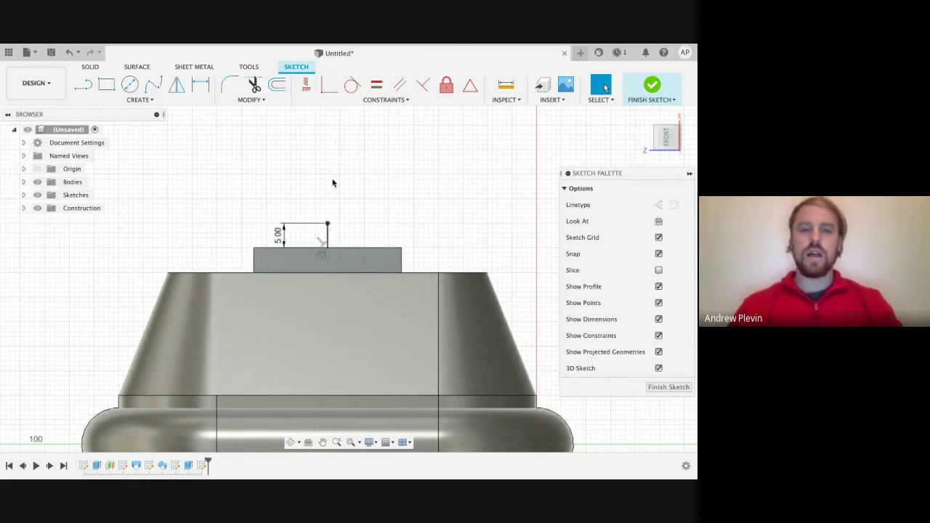
{"action": "left_click", "coordinate": [328, 237]}
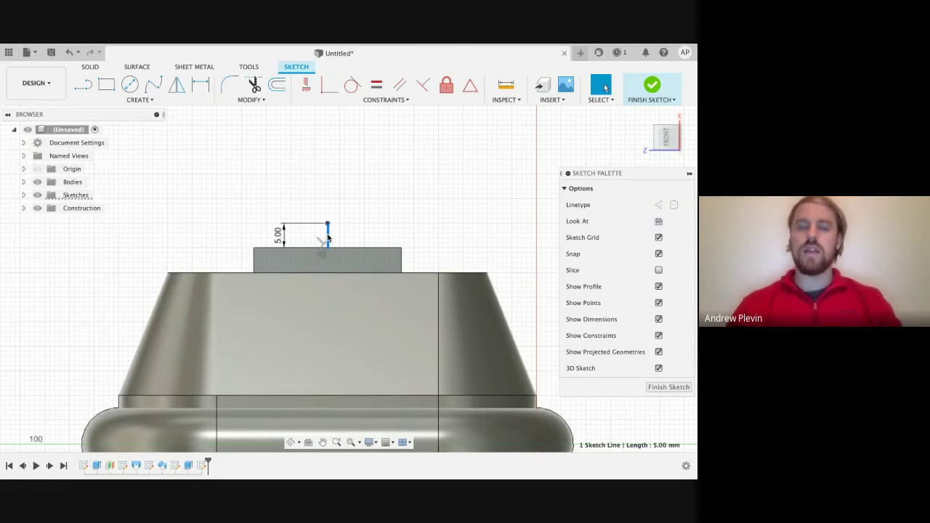
{"action": "left_click", "coordinate": [659, 207]}
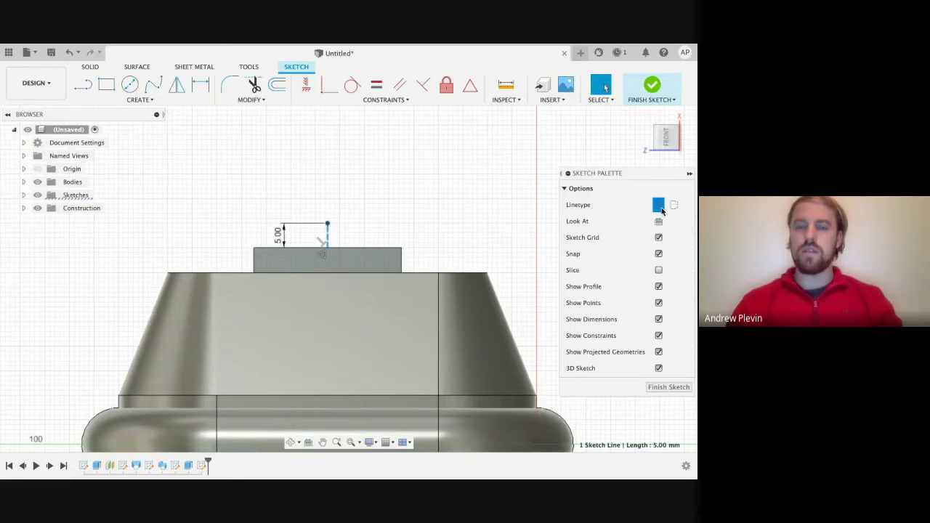
{"action": "left_click", "coordinate": [473, 209]}
{"action": "left_click", "coordinate": [83, 85]}
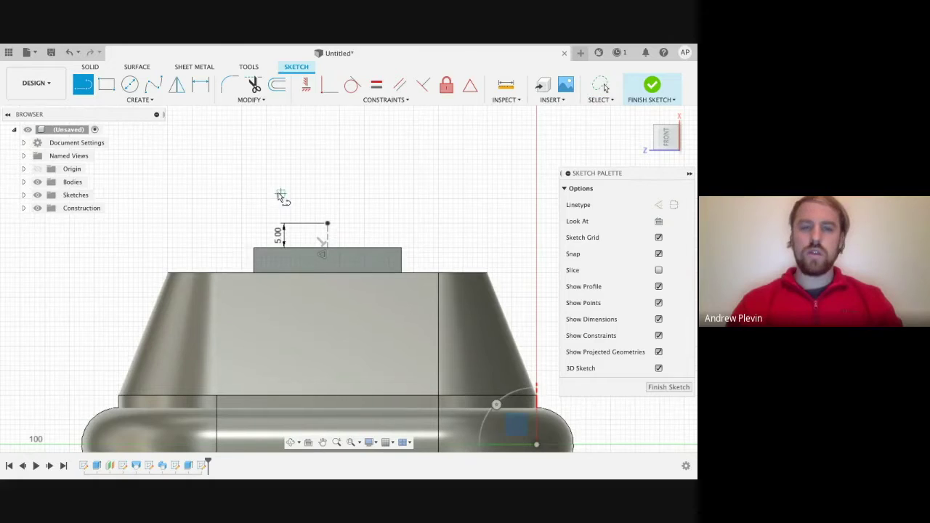
- Draw lines from the construction line's top across and 5 mm down onto the block's top edge
{"action": "left_click", "coordinate": [327, 226]}
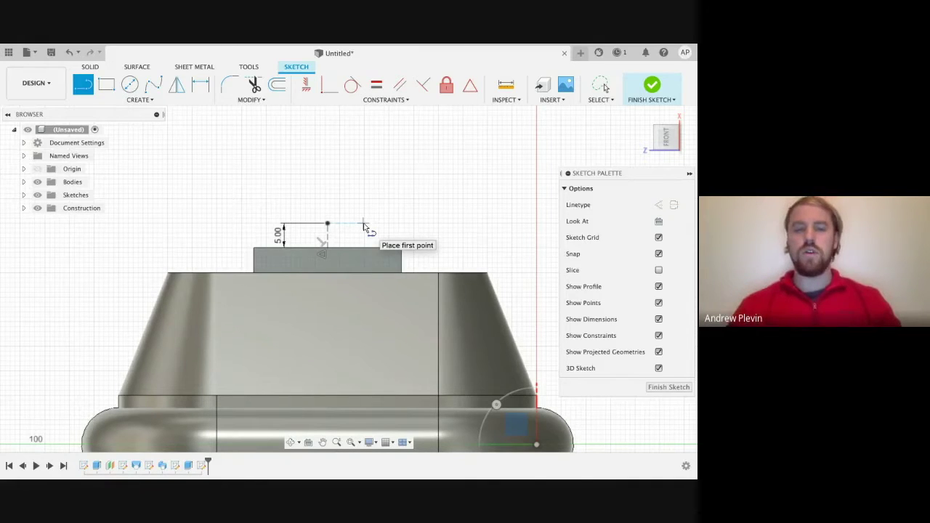
{"action": "left_click", "coordinate": [364, 226]}
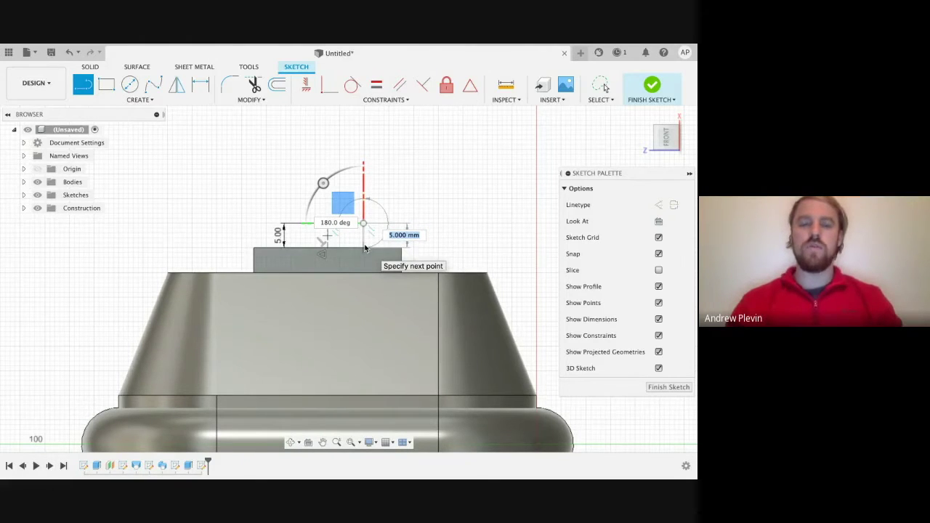
{"action": "left_click", "coordinate": [365, 248]}
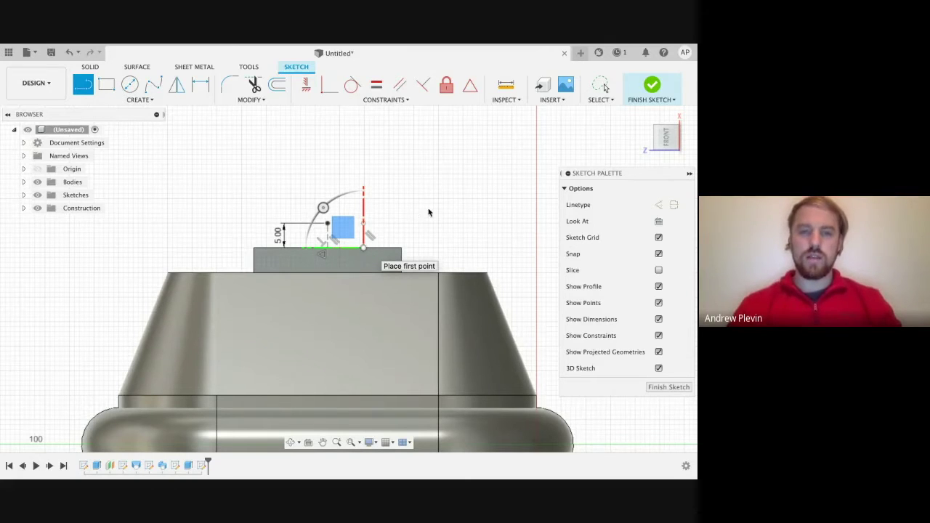
{"action": "key", "text": "Escape"}
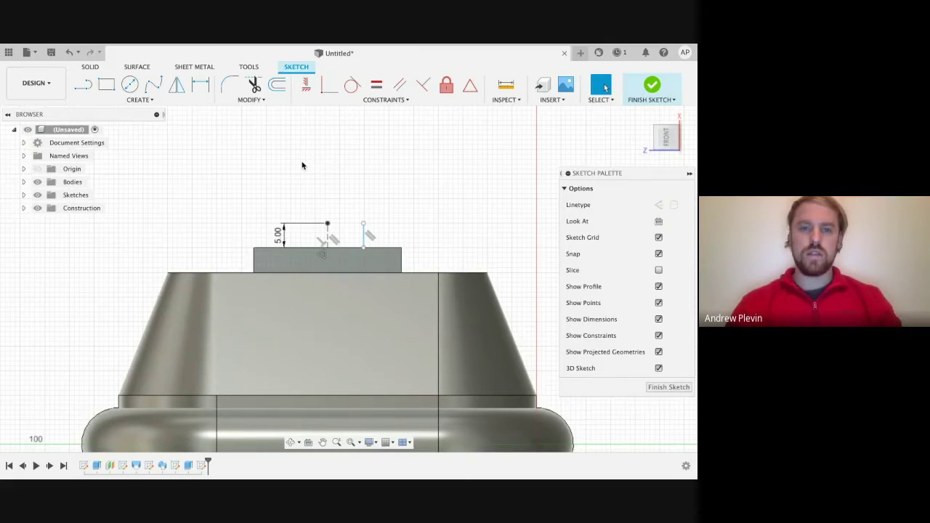
- Mirror the right vertical line across the construction line to form a matching left line
{"action": "left_click", "coordinate": [364, 234]}
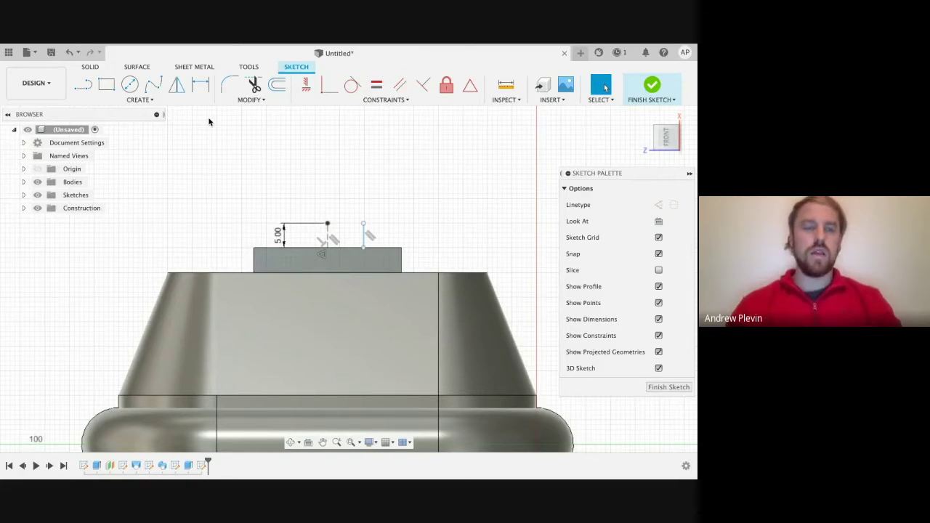
{"action": "left_click", "coordinate": [178, 86]}
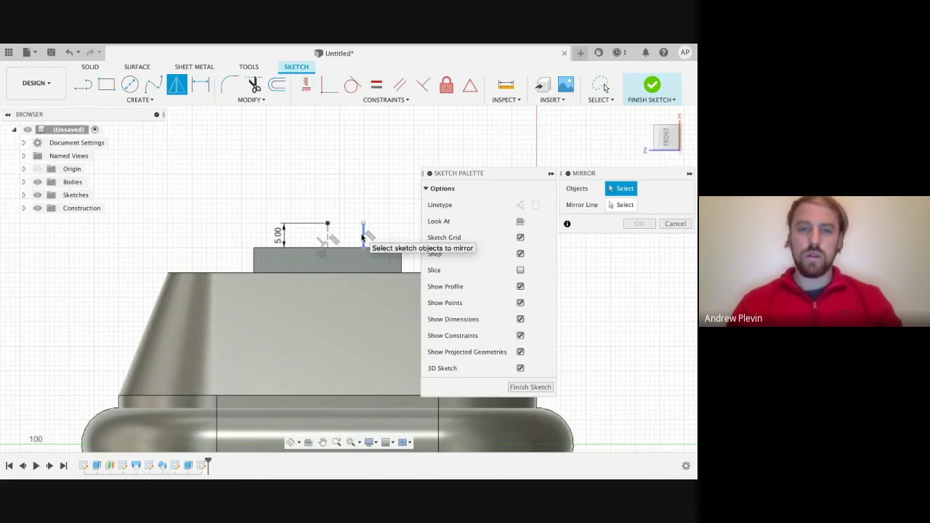
{"action": "left_click", "coordinate": [362, 237]}
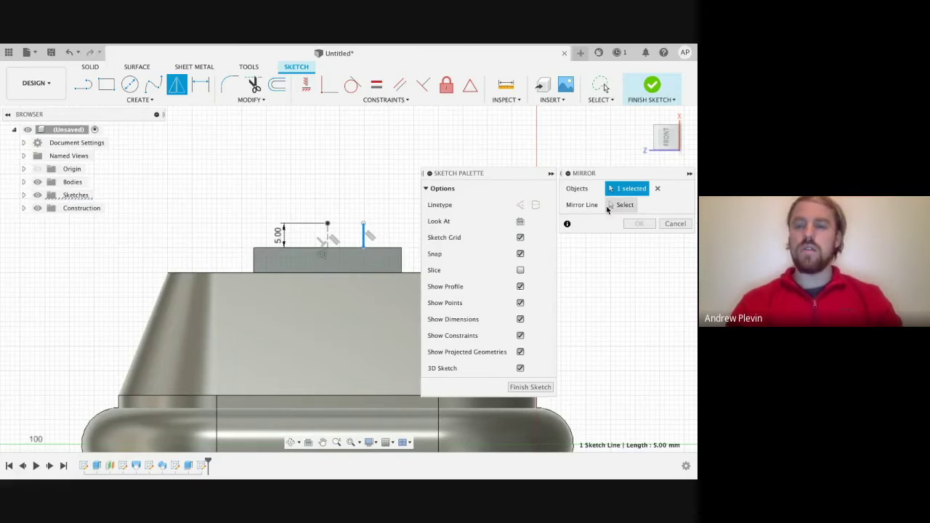
{"action": "left_click", "coordinate": [610, 207]}
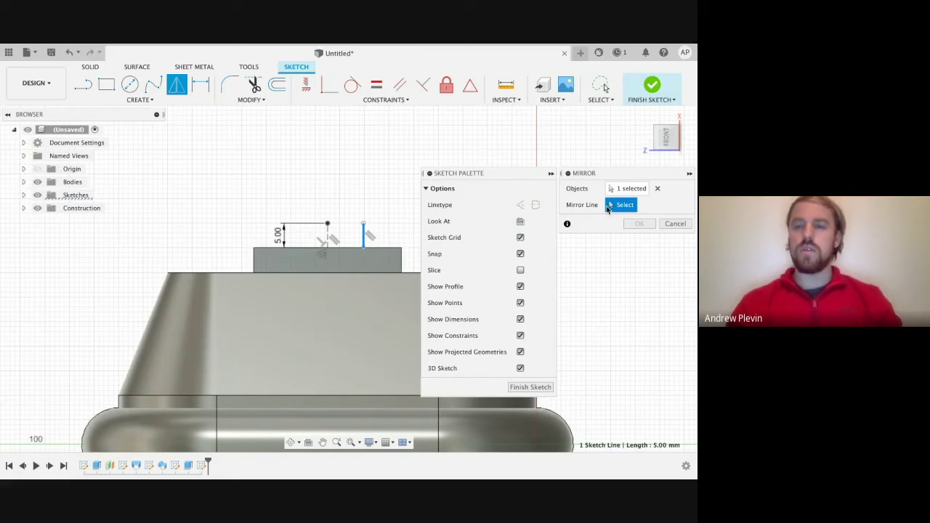
{"action": "left_click", "coordinate": [327, 235]}
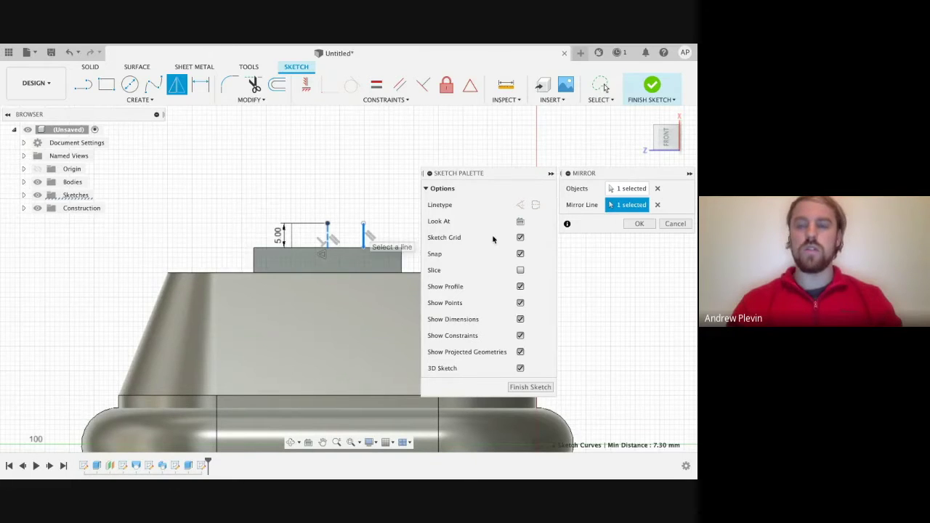
{"action": "left_click", "coordinate": [635, 224]}
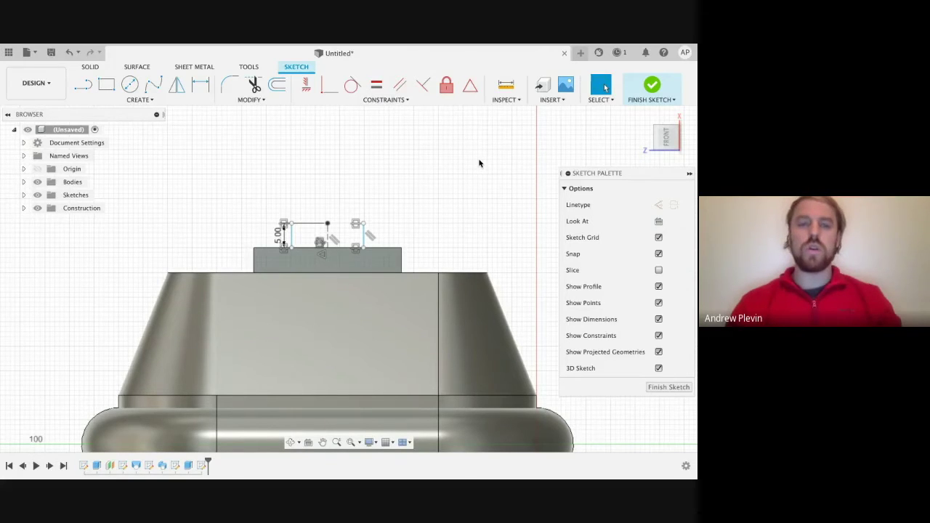
- Cap both line tops with an upward-bulging 3-point arc, then finish the sketch
{"action": "left_click", "coordinate": [147, 102]}
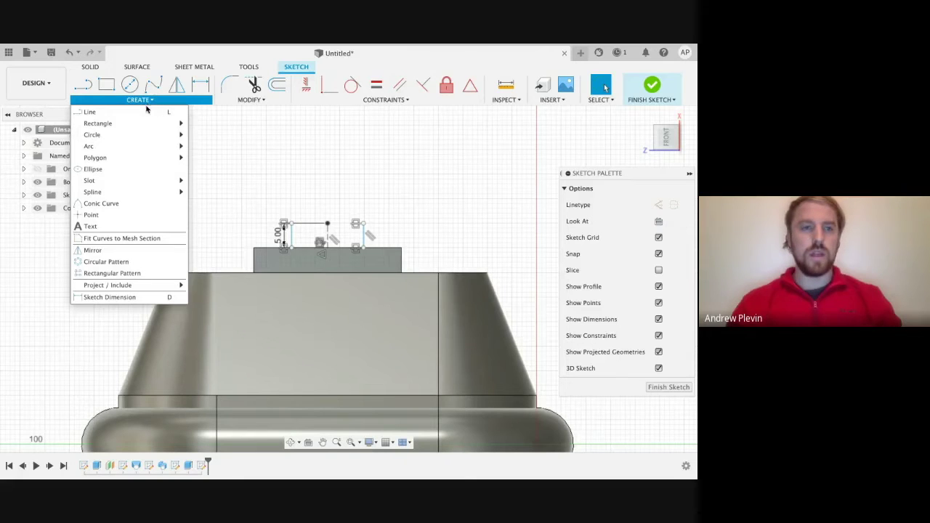
{"action": "mouse_move", "coordinate": [129, 148]}
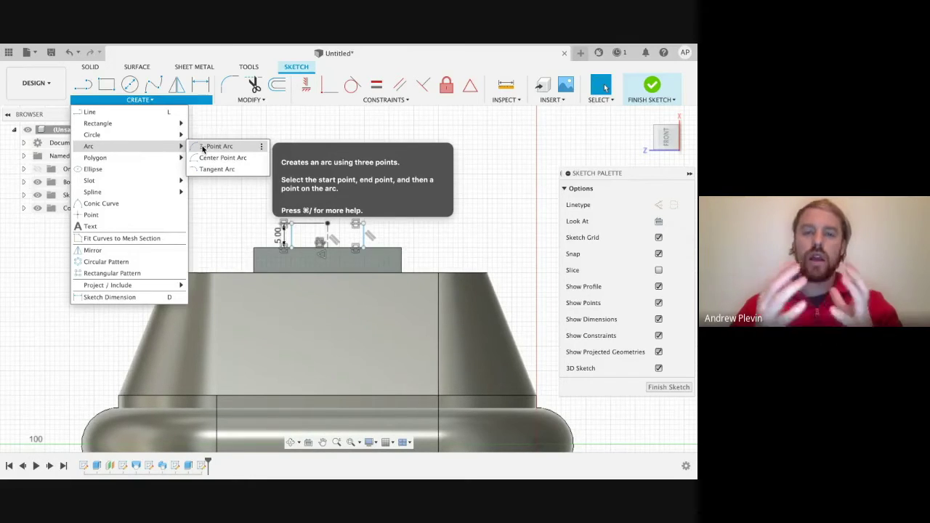
{"action": "left_click", "coordinate": [204, 146]}
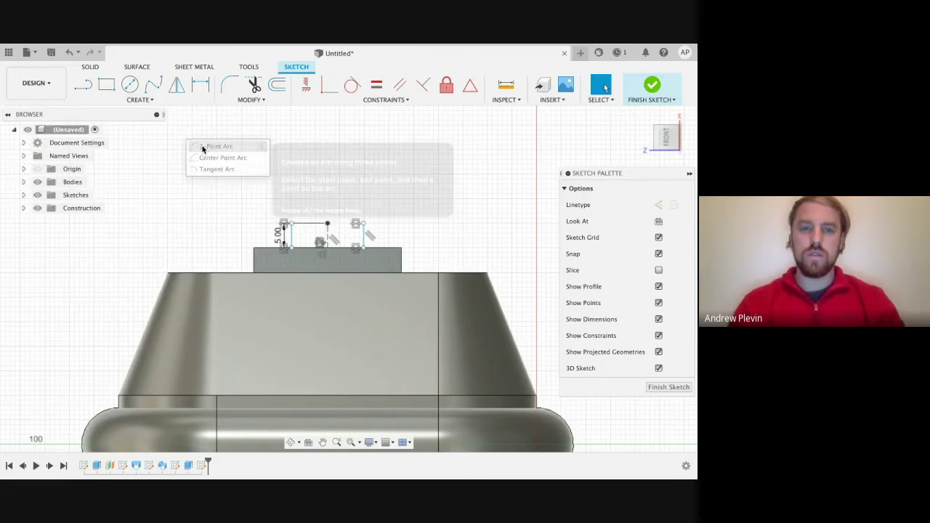
{"action": "left_click", "coordinate": [289, 224]}
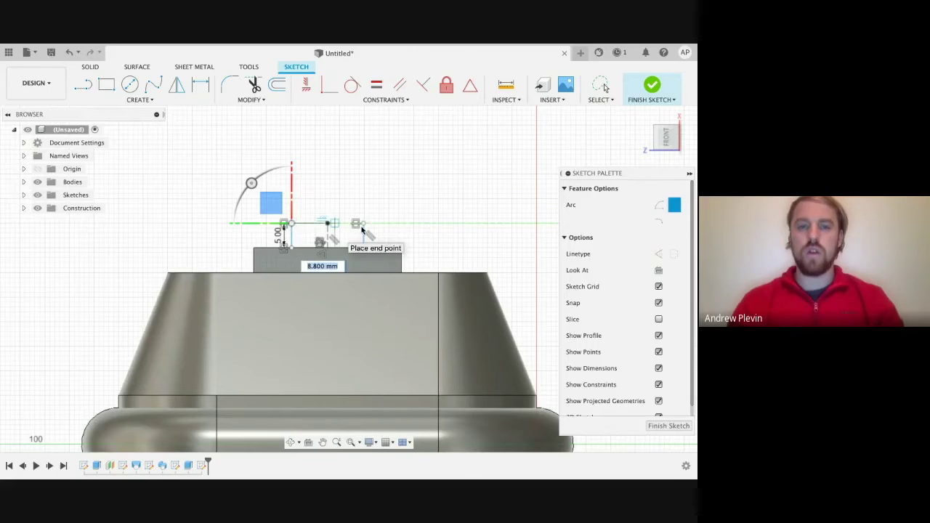
{"action": "left_click", "coordinate": [363, 225]}
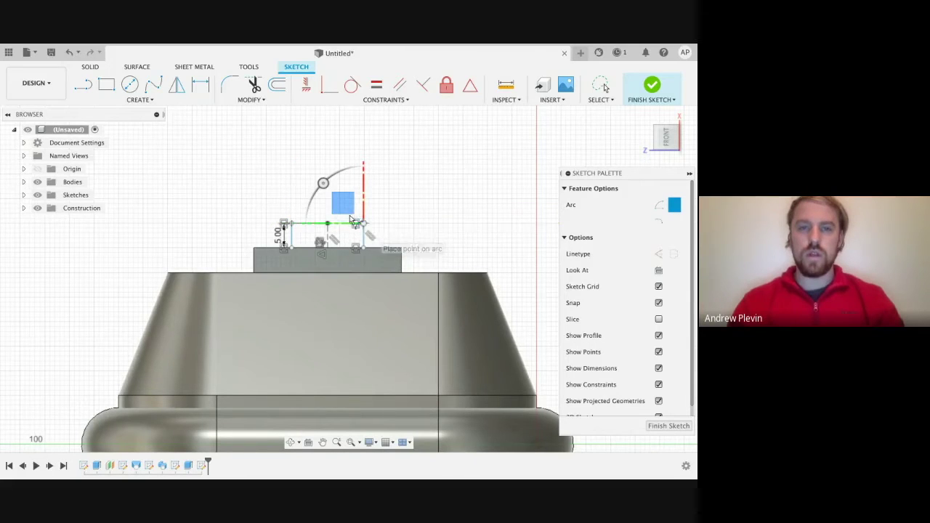
{"action": "left_click", "coordinate": [308, 196]}
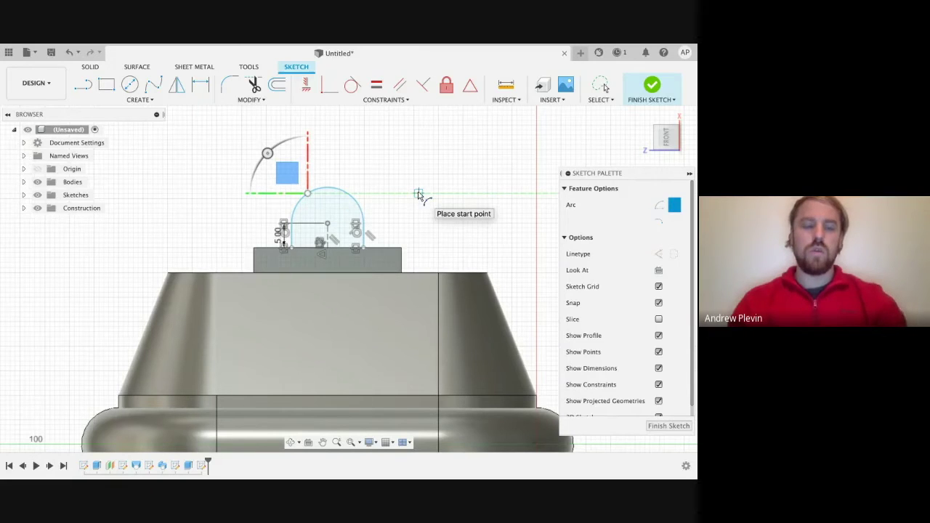
{"action": "key", "text": "Escape"}
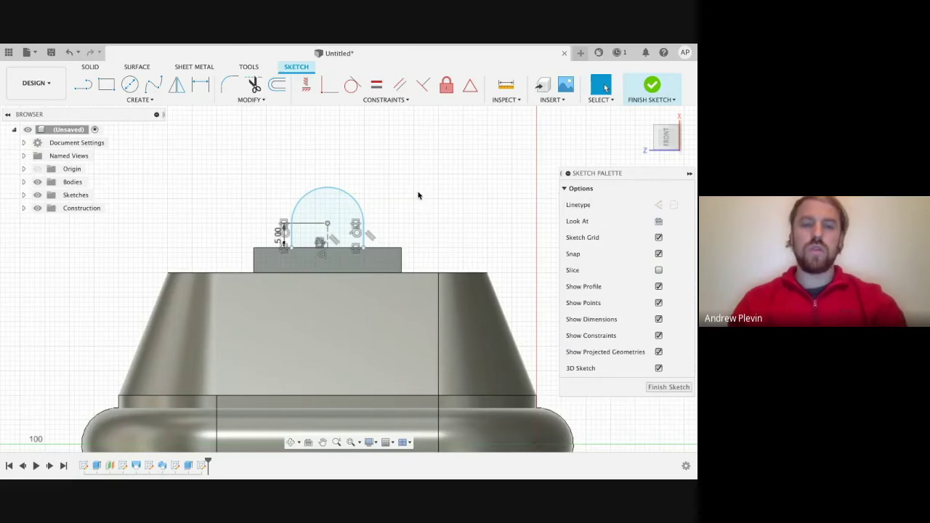
{"action": "left_click", "coordinate": [651, 93]}
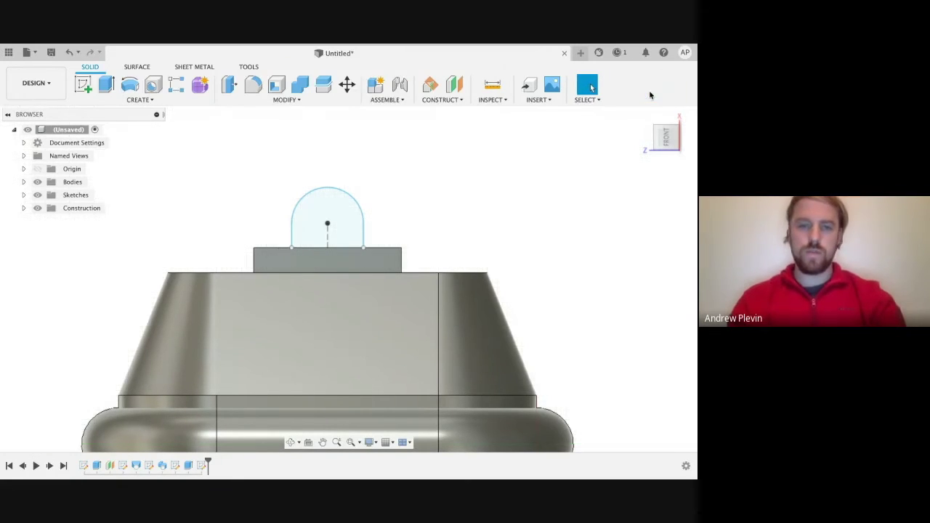
- Extrude the dome-shaped tab profile 5 mm from the block as a New Body
{"action": "left_click", "coordinate": [350, 214]}
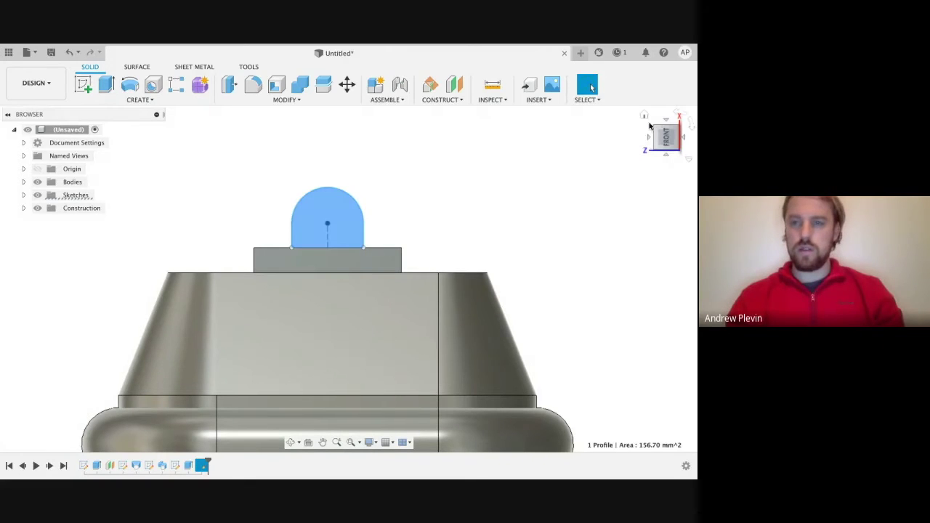
{"action": "left_click", "coordinate": [644, 116]}
{"action": "scroll", "coordinate": [557, 175], "scroll_direction": "up", "scroll_amount": 3}
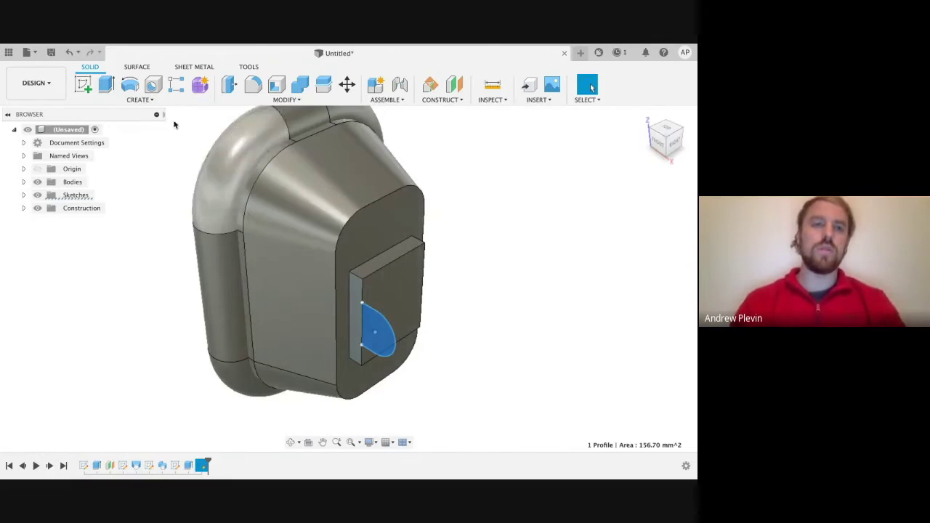
{"action": "left_click", "coordinate": [109, 85]}
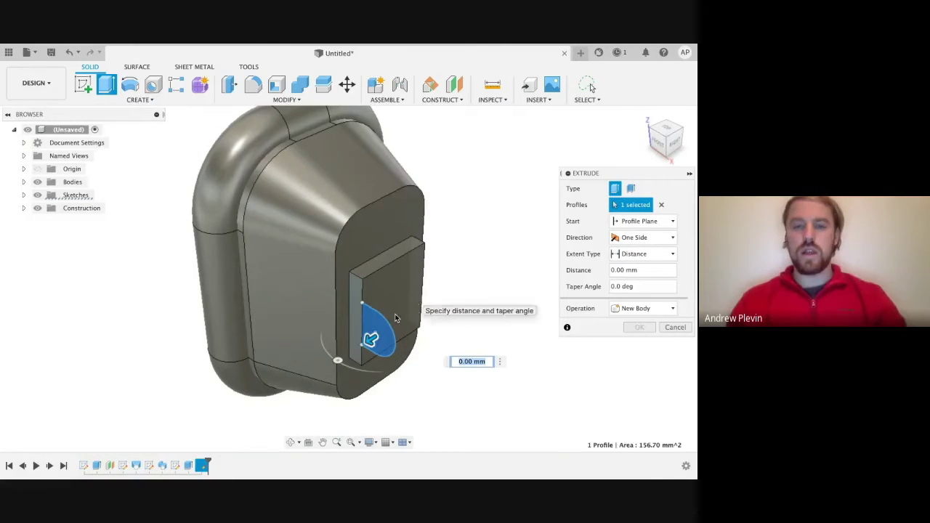
{"action": "left_click_drag", "start_coordinate": [370, 339], "coordinate": [381, 335]}
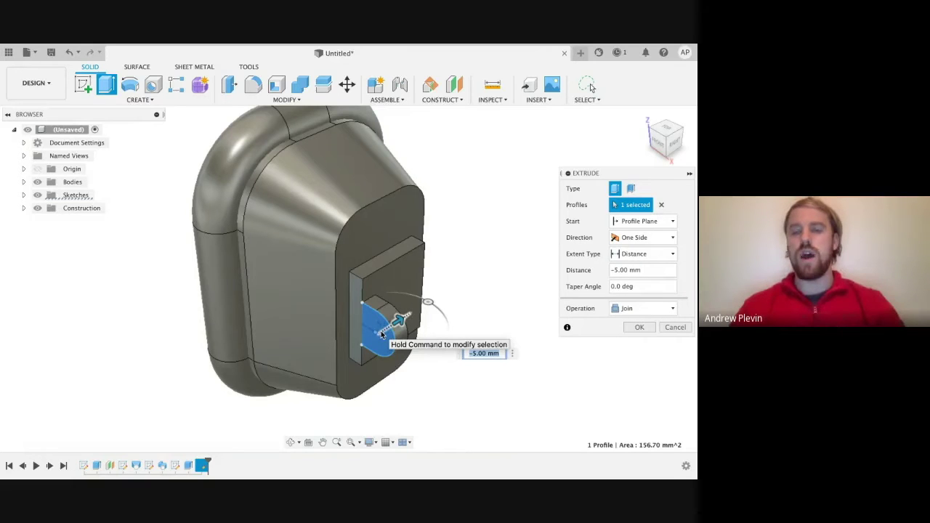
{"action": "left_click", "coordinate": [629, 308]}
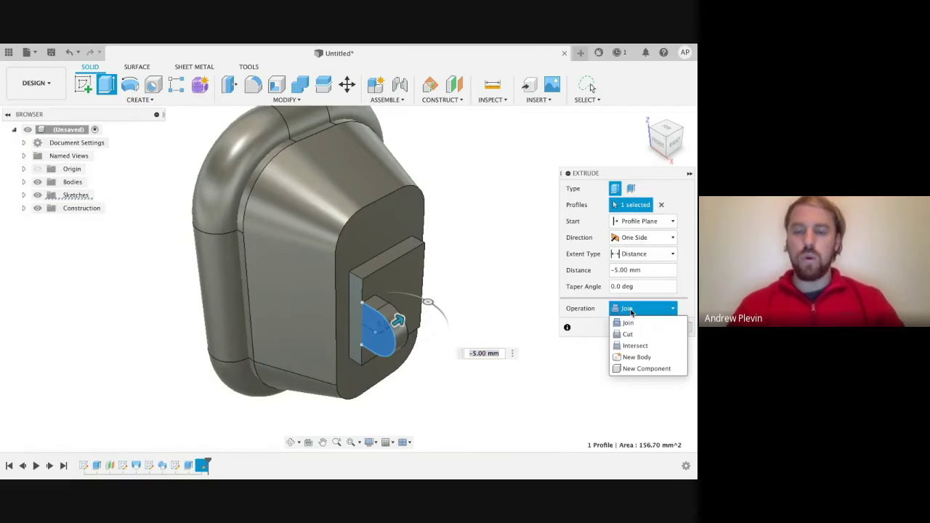
{"action": "left_click", "coordinate": [635, 357]}
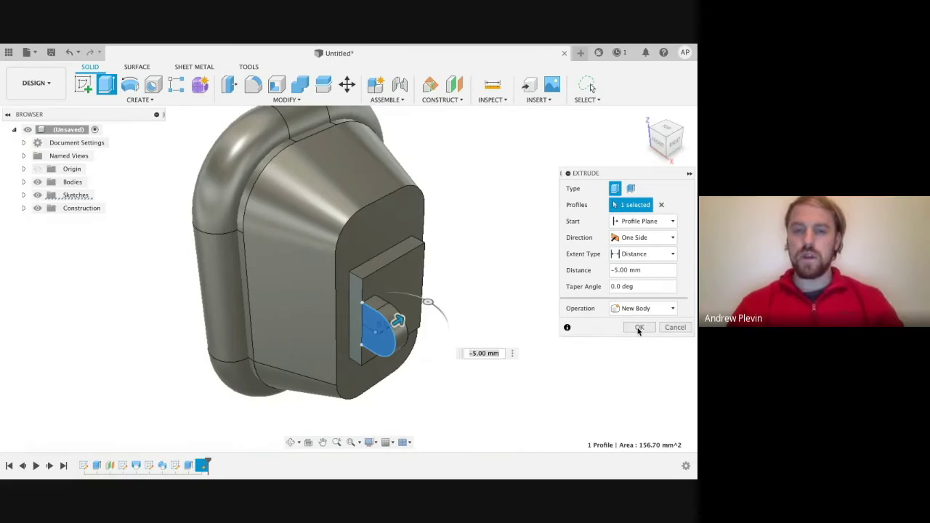
{"action": "left_click", "coordinate": [639, 328]}
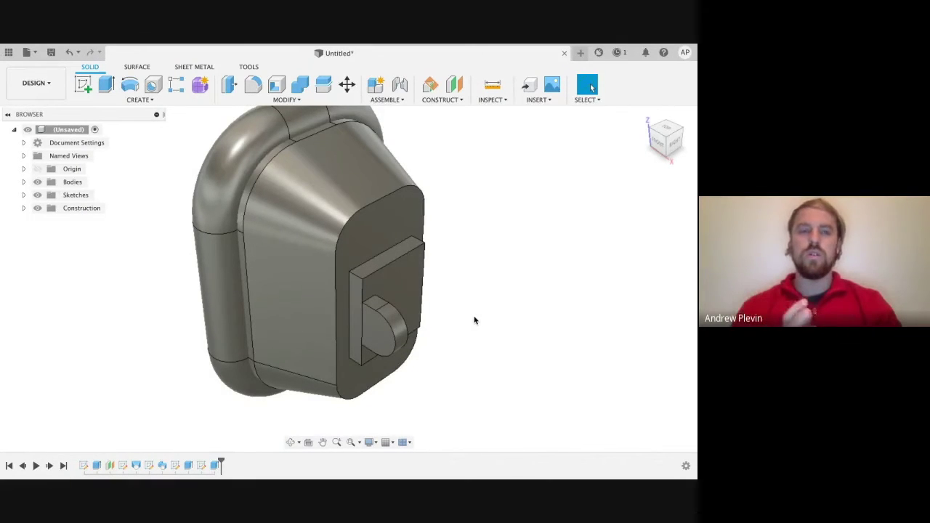
- Copy the arched tab body 20 mm across the block using Move/Copy with Create Copy
{"action": "left_click", "coordinate": [350, 87]}
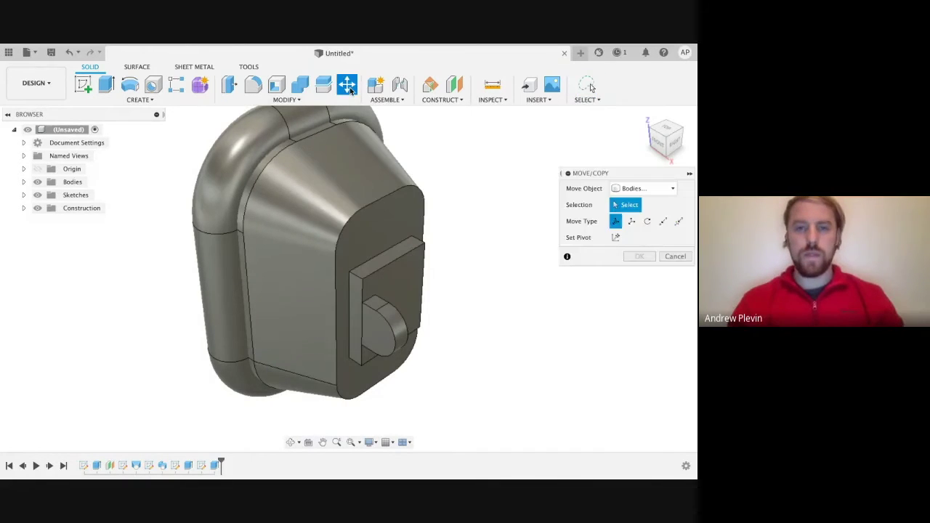
{"action": "left_click", "coordinate": [371, 283]}
{"action": "left_click", "coordinate": [383, 328]}
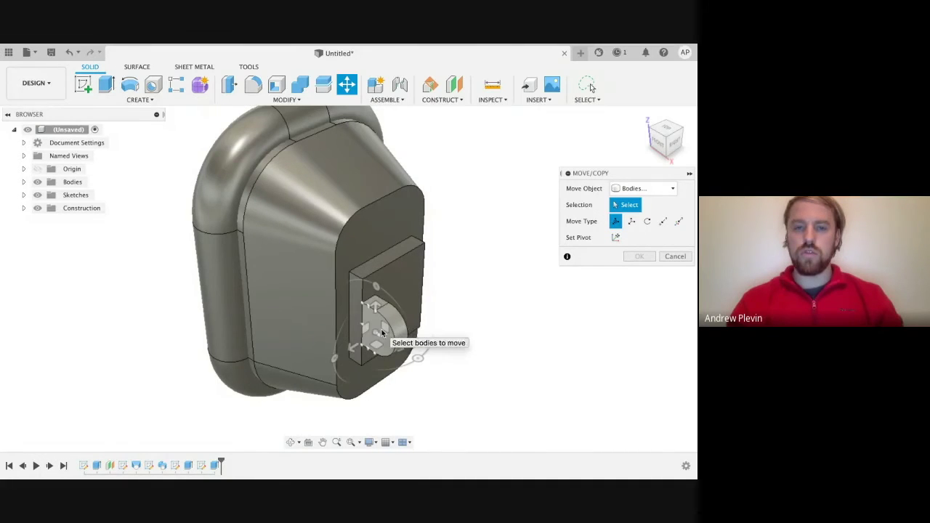
{"action": "left_click", "coordinate": [383, 333]}
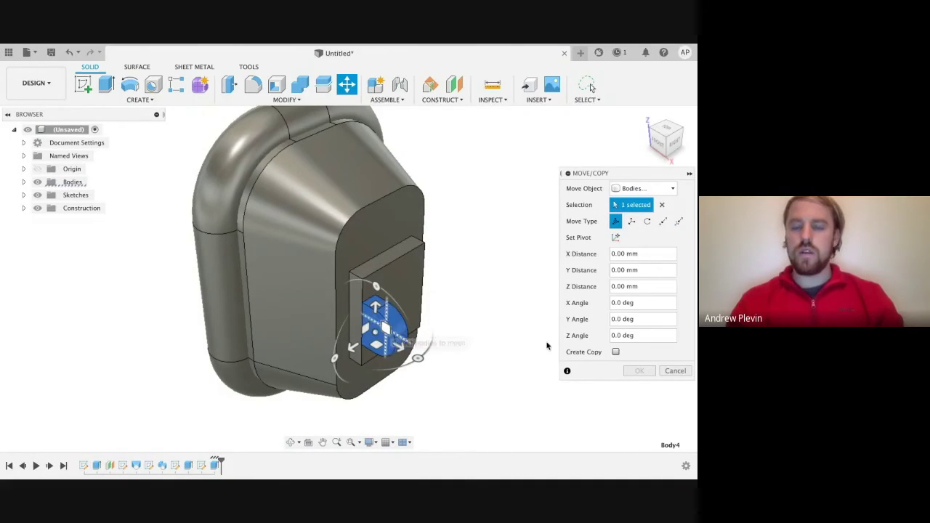
{"action": "left_click", "coordinate": [616, 352]}
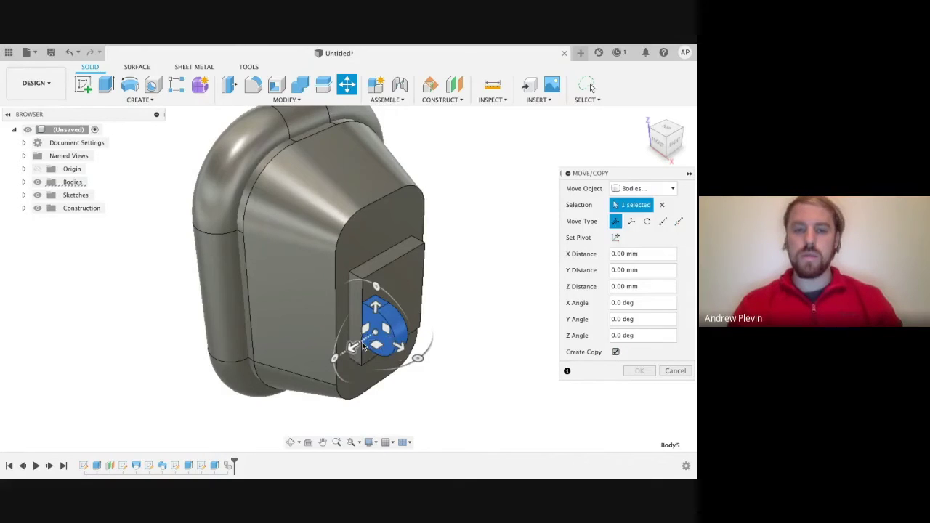
{"action": "left_click_drag", "start_coordinate": [354, 347], "coordinate": [407, 328]}
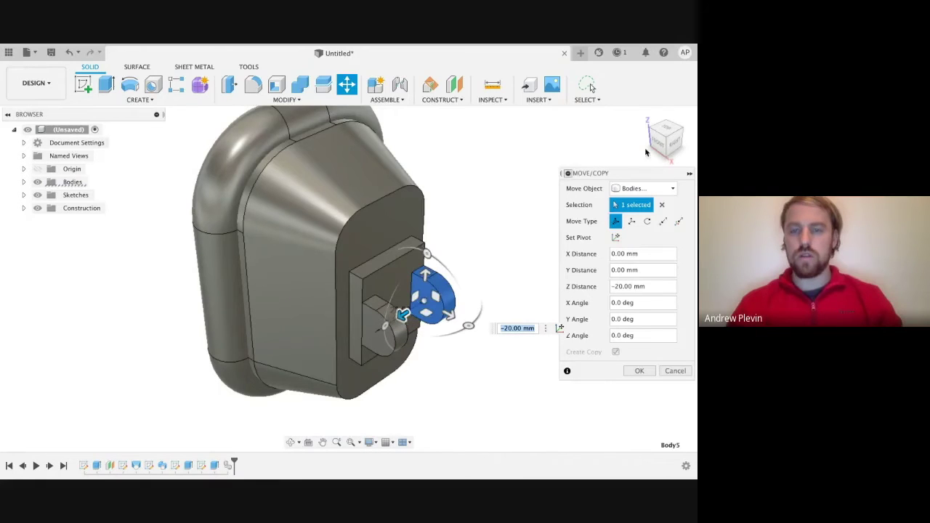
{"action": "left_click", "coordinate": [675, 147]}
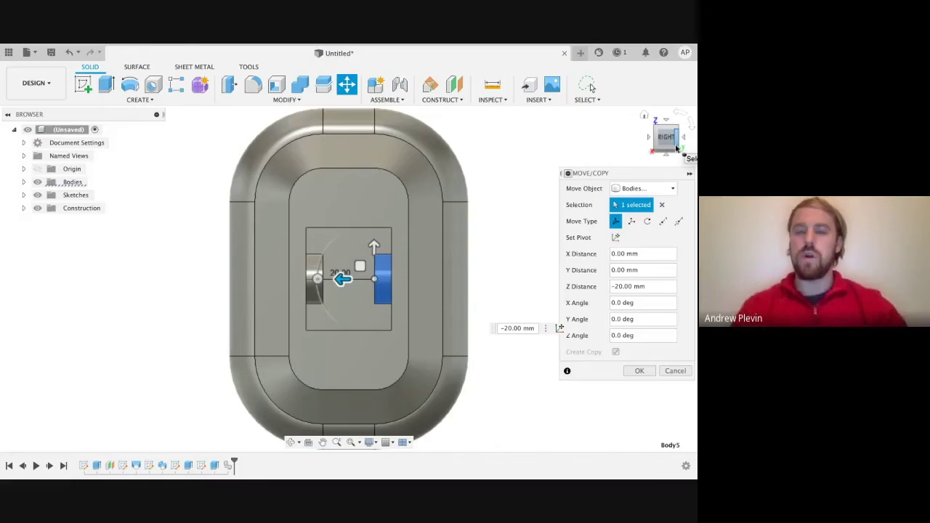
{"action": "left_click", "coordinate": [636, 371]}
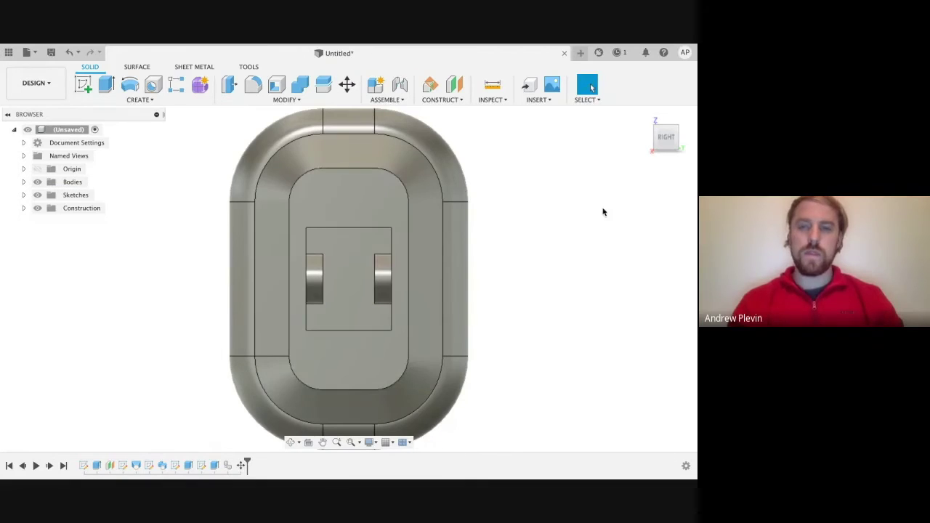
- Orbit to a level front-right view of both tabs and begin a new sketch
{"action": "left_click", "coordinate": [645, 117]}
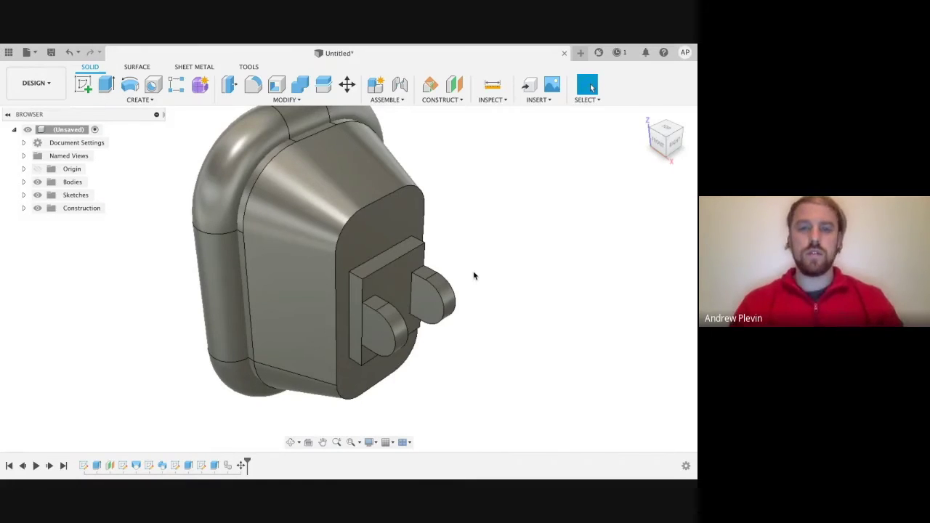
{"action": "middle_click_drag", "start_coordinate": [473, 271], "coordinate": [459, 260], "text": "shift"}
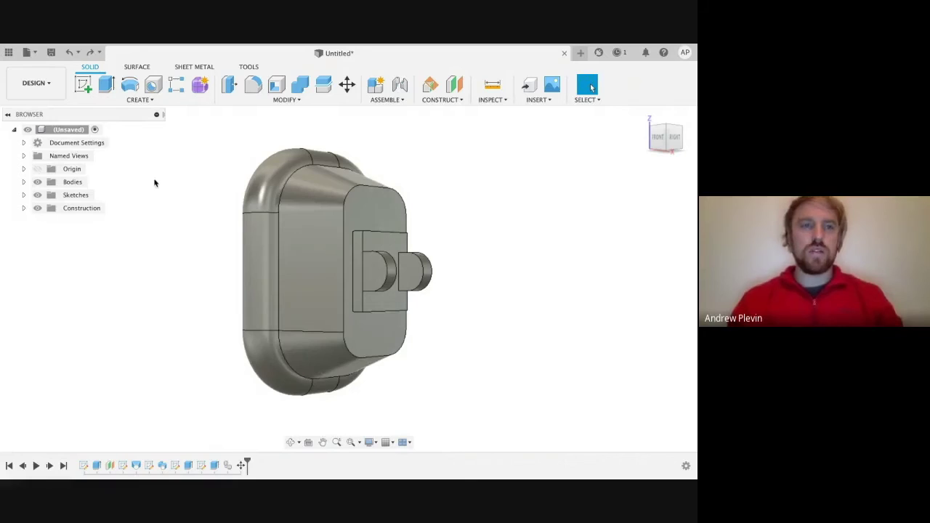
{"action": "left_click", "coordinate": [84, 85]}
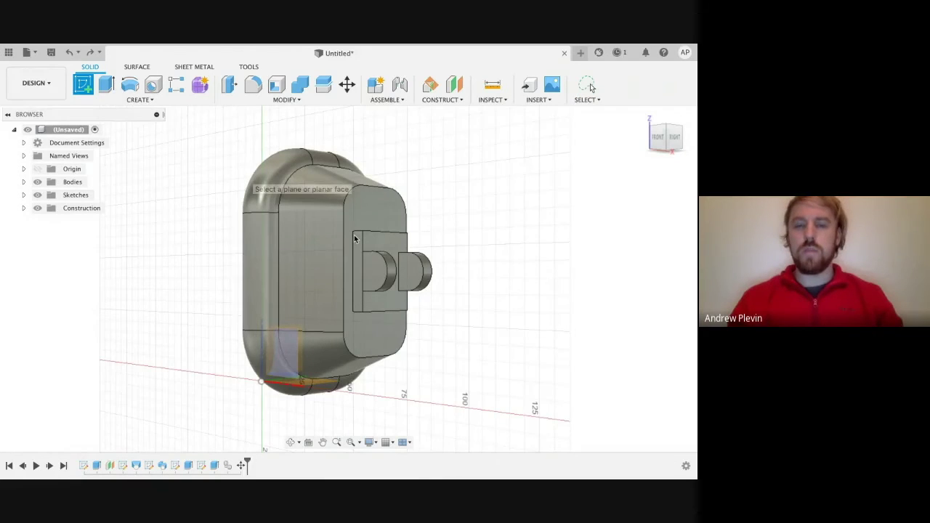
- Draw a 6 mm center-diameter circle on the tab's outer face and finish the sketch
{"action": "left_click", "coordinate": [420, 273]}
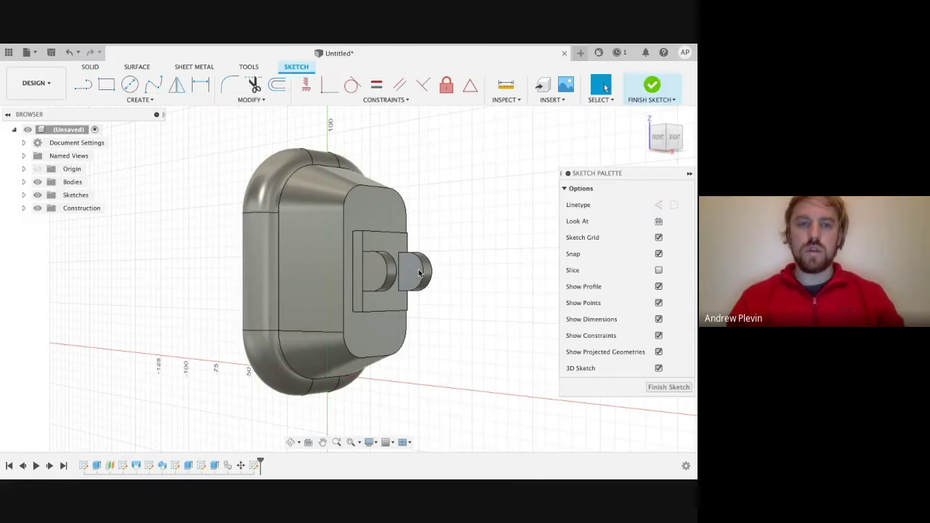
{"action": "scroll", "coordinate": [410, 272], "scroll_direction": "up", "scroll_amount": 5}
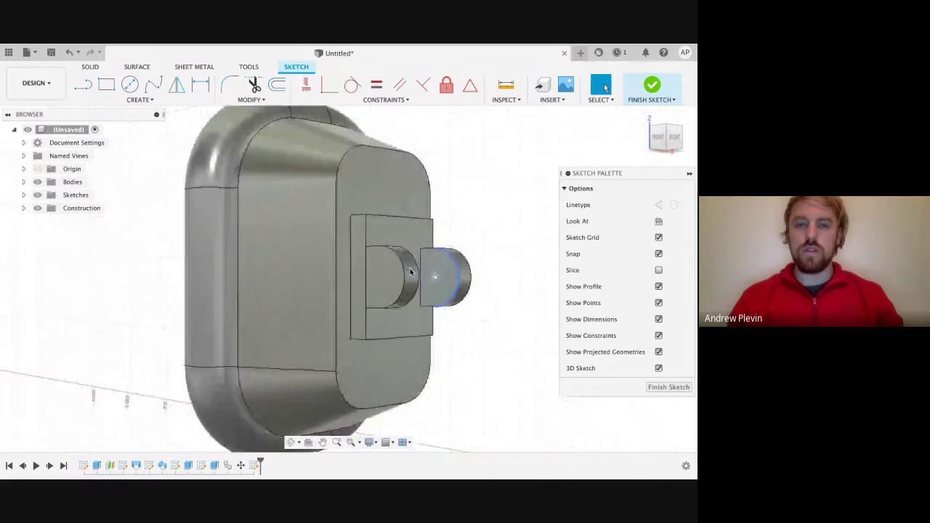
{"action": "left_click", "coordinate": [131, 86]}
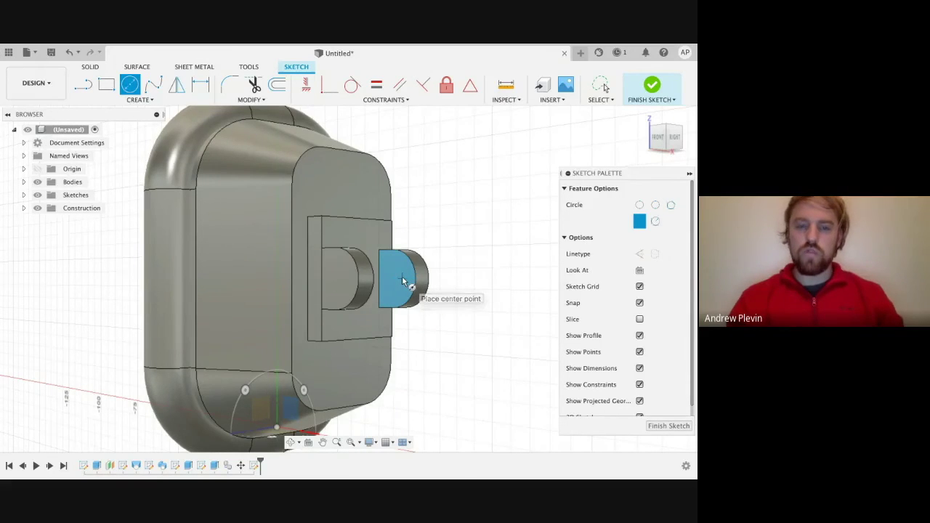
{"action": "left_click", "coordinate": [400, 281]}
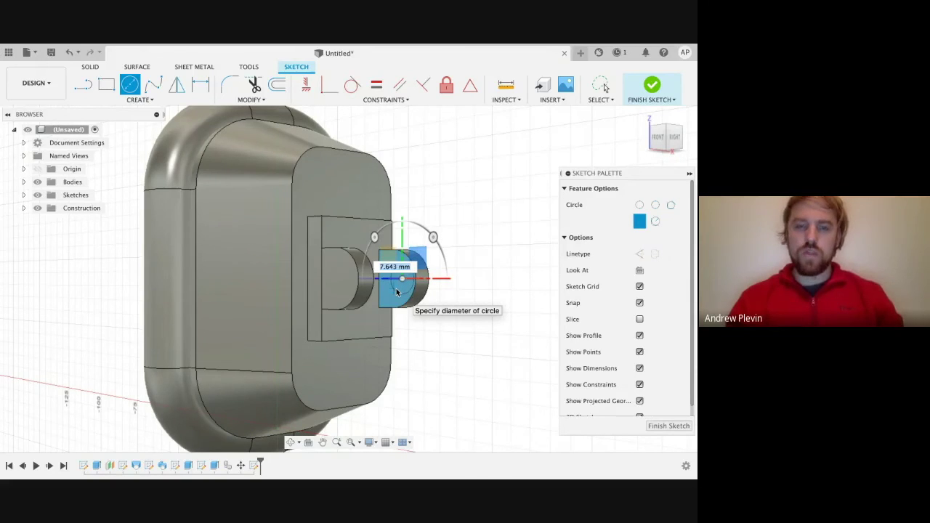
{"action": "type", "text": "6"}
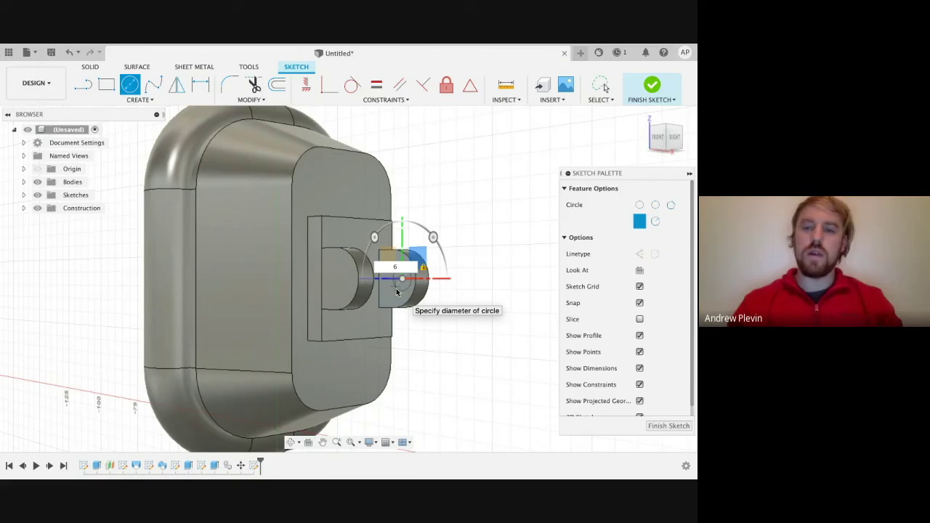
{"action": "key", "text": "Return"}
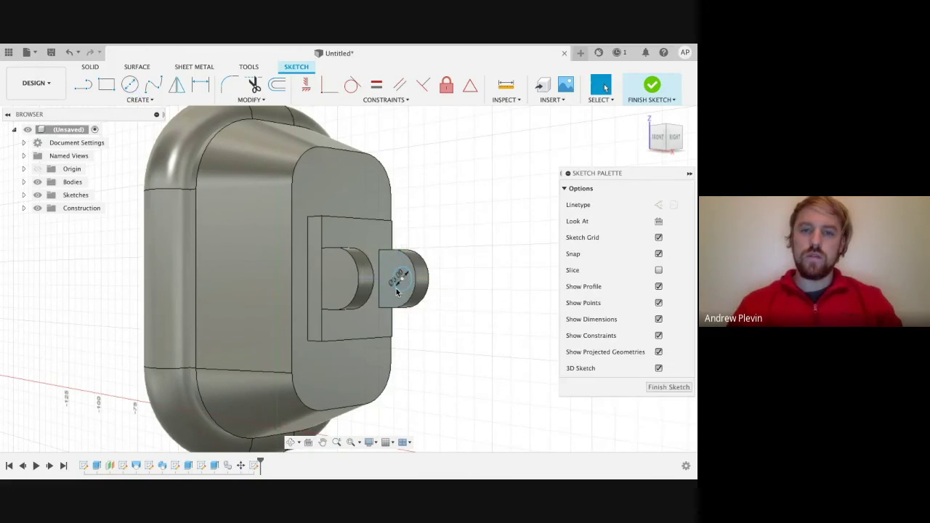
{"action": "left_click", "coordinate": [653, 92]}
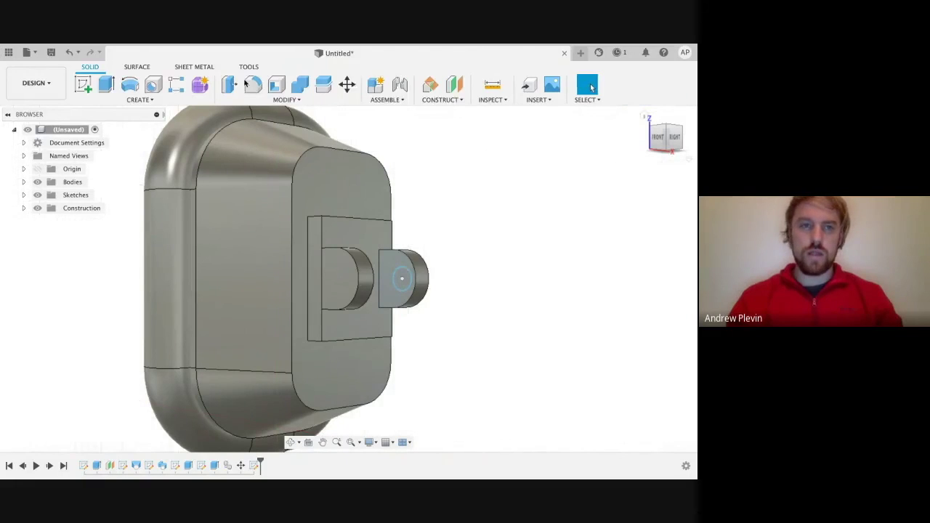
- Extrude the 6 mm circle To Object, targeting the opposite tab's face for a 15 mm pin
{"action": "left_click", "coordinate": [104, 88]}
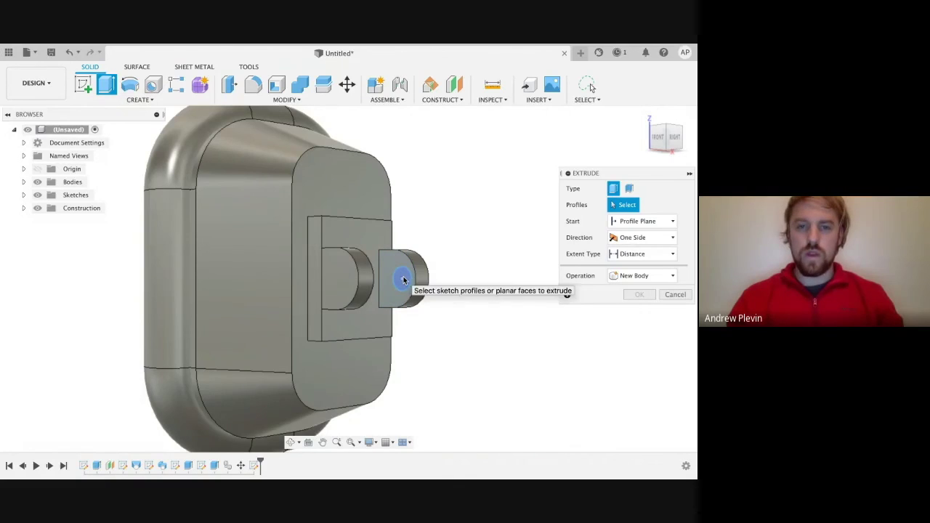
{"action": "left_click", "coordinate": [403, 280]}
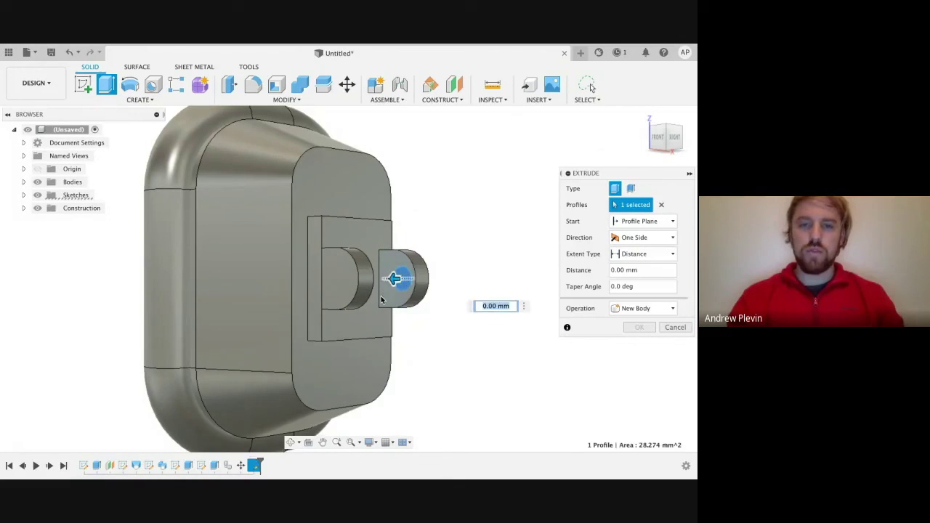
{"action": "left_click", "coordinate": [662, 261]}
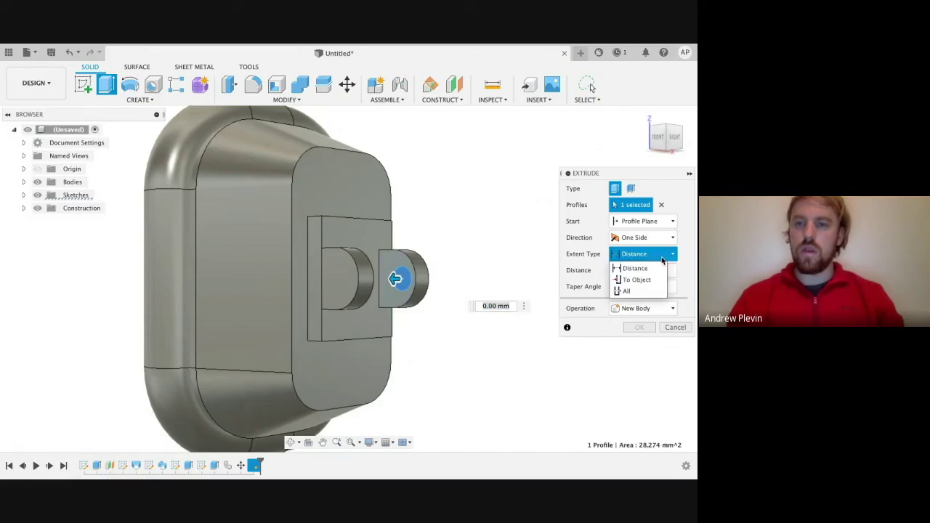
{"action": "left_click", "coordinate": [650, 281]}
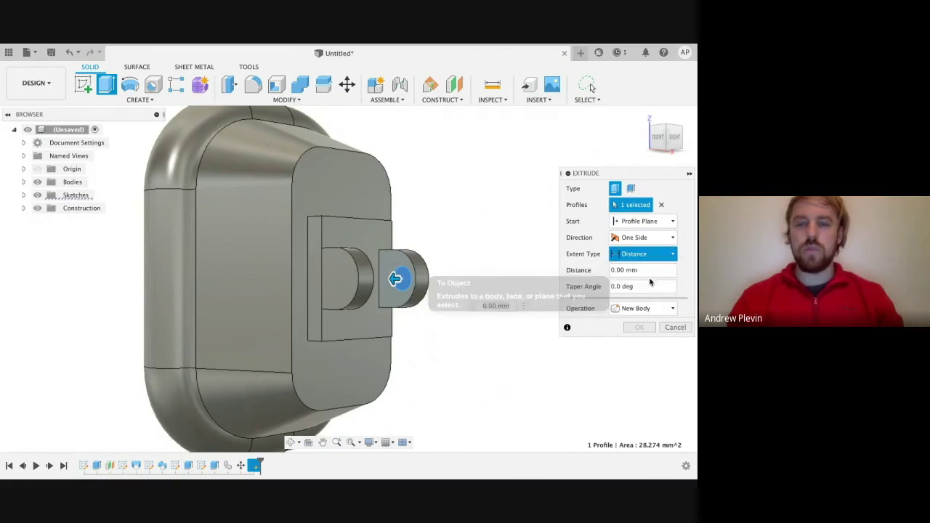
{"action": "left_click", "coordinate": [294, 444]}
{"action": "left_click_drag", "start_coordinate": [416, 337], "coordinate": [352, 344]}
{"action": "key", "text": "Escape"}
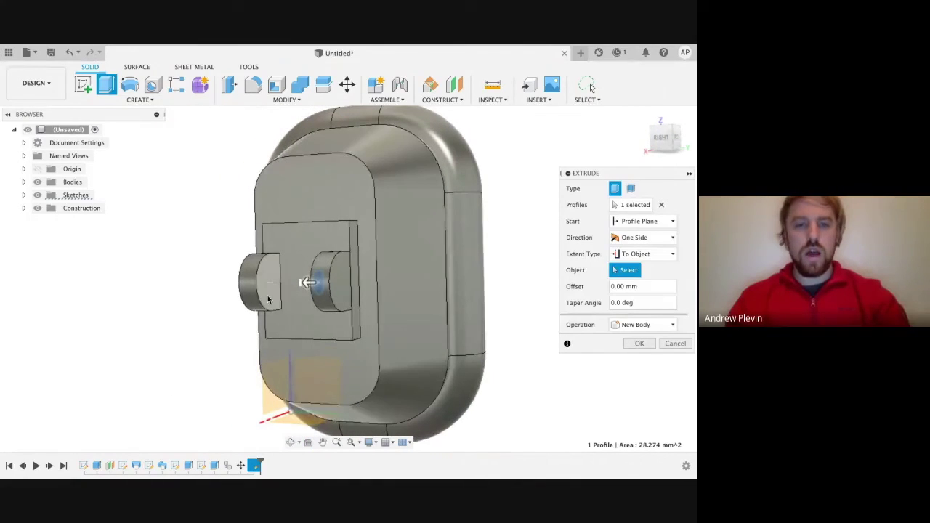
{"action": "left_click", "coordinate": [267, 299]}
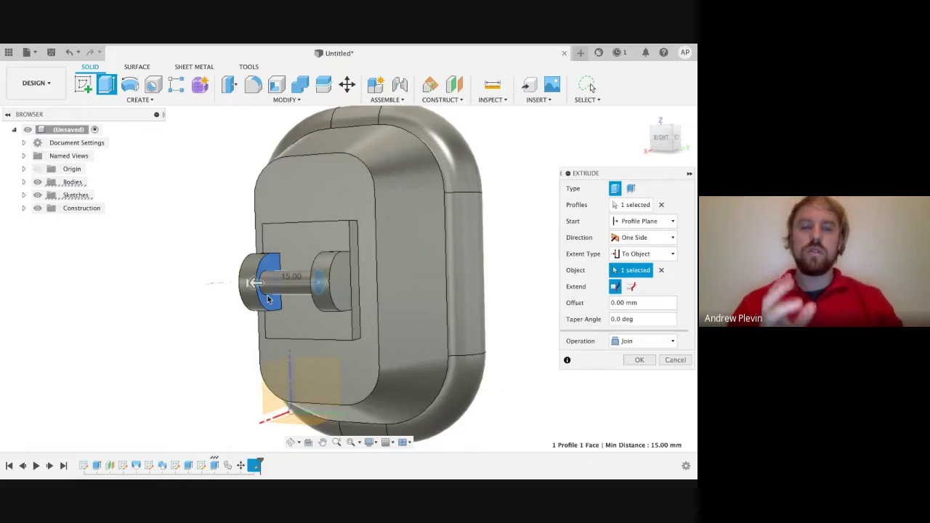